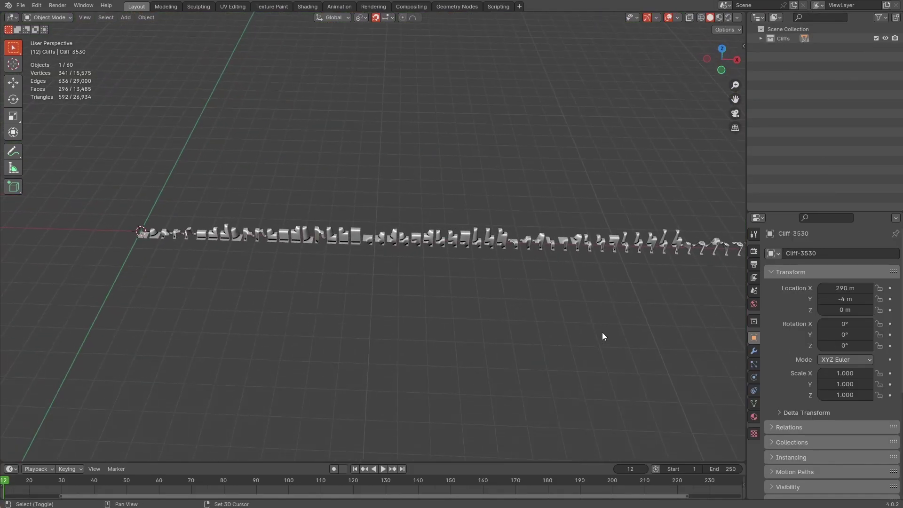
Orbit and tilt the Cliffs file view to show the rows of 248 cliff pieces, with nothing selected.
middle_click_drag(603, 336, 509, 328)
left_click(581, 206)
middle_click_drag(578, 269, 581, 283)
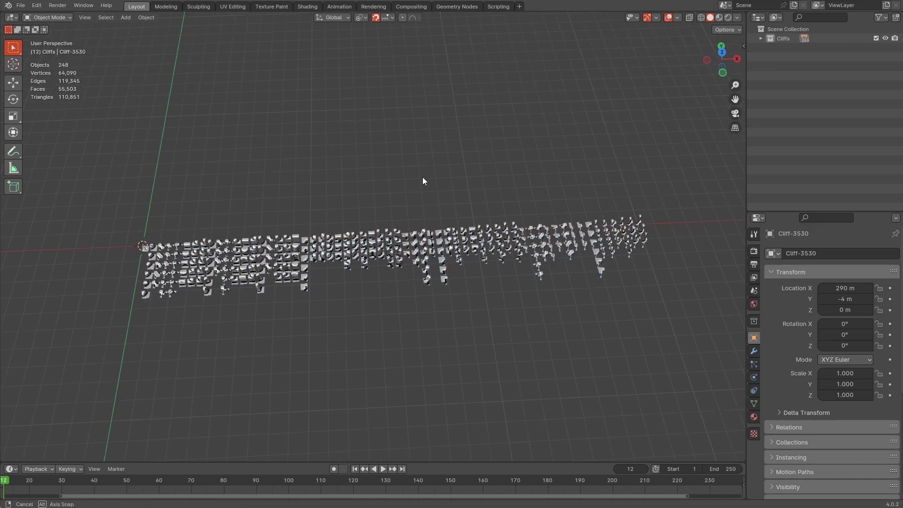
Orbit from the cliff rows over to the carved Cliff-0000.024 terrain plane.
scroll(403, 288, "up", 1)
middle_click_drag(403, 284, 426, 313)
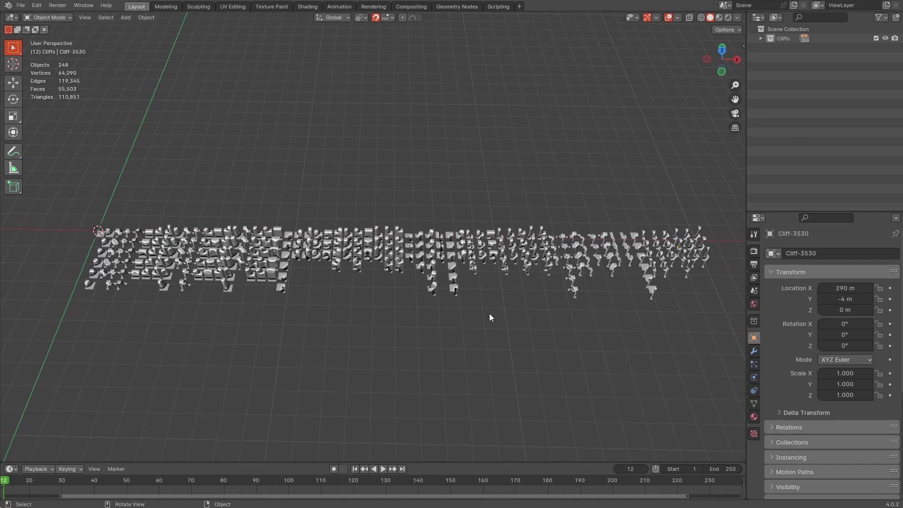
middle_click_drag(489, 315, 469, 315)
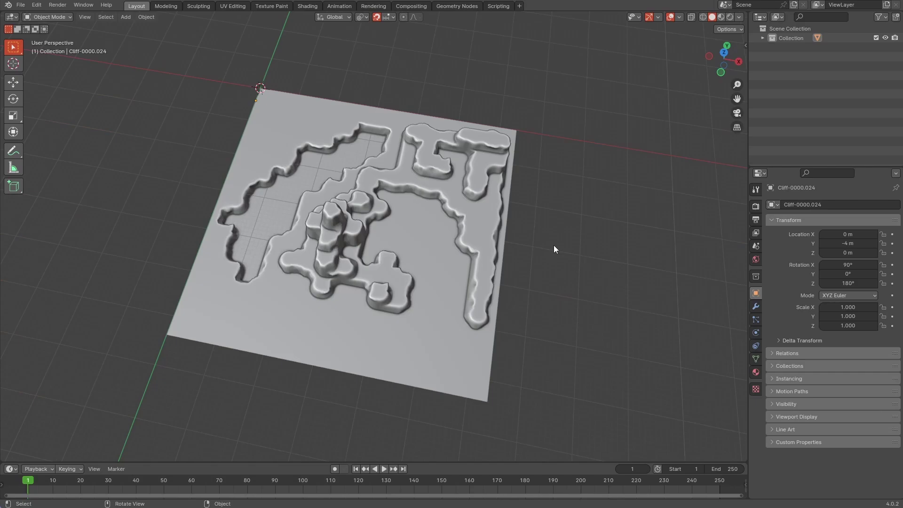
mouse_move(554, 247)
middle_mouse_down()
mouse_move(543, 226)
mouse_move(567, 241)
mouse_move(556, 237)
middle_mouse_up()
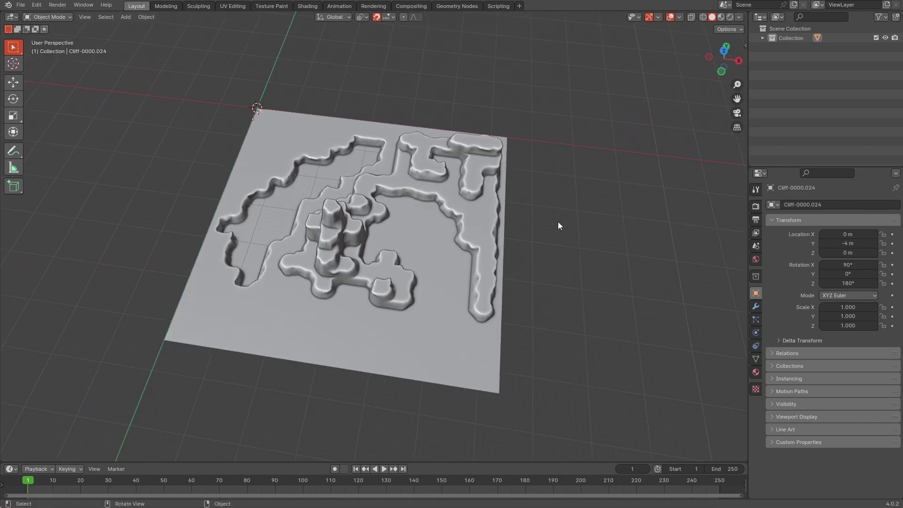
Tilt the view and enter Edit Mode on the corner wall piece Cliff-0100.003.
middle_click_drag(558, 221, 560, 223)
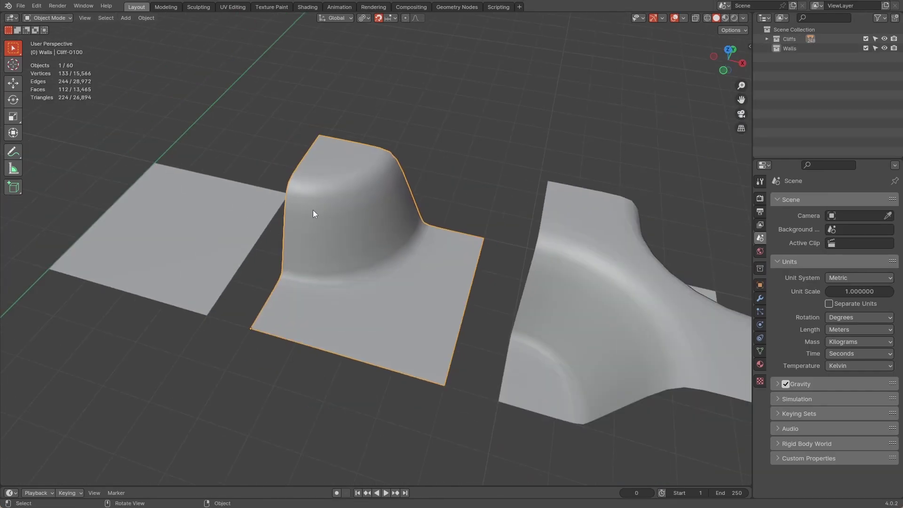
key("Tab")
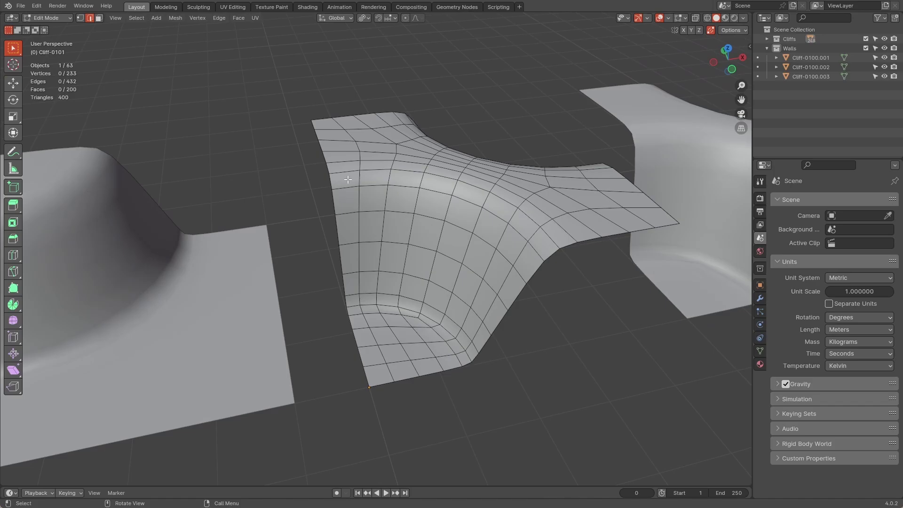
Select two wall face columns and the edge loop at the dome's base.
left_click(365, 287, "ctrl")
left_click(431, 202, "ctrl")
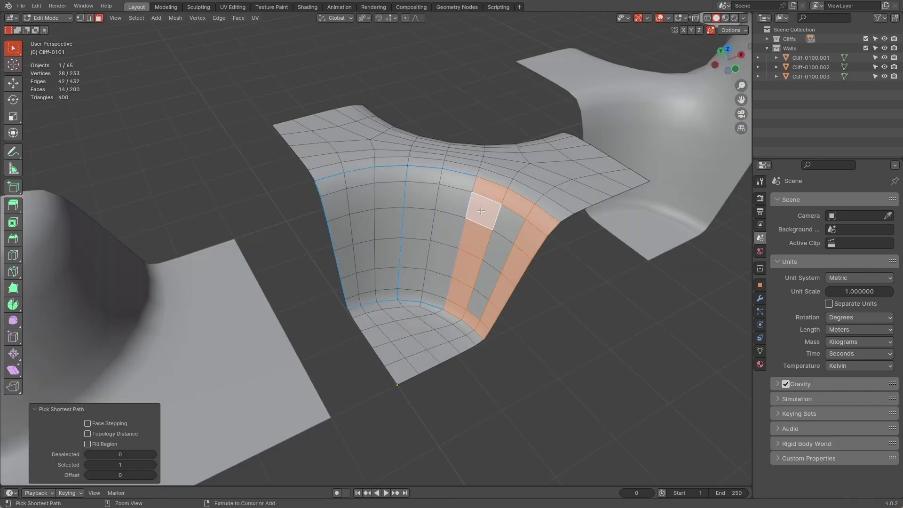
left_click(426, 236, "alt")
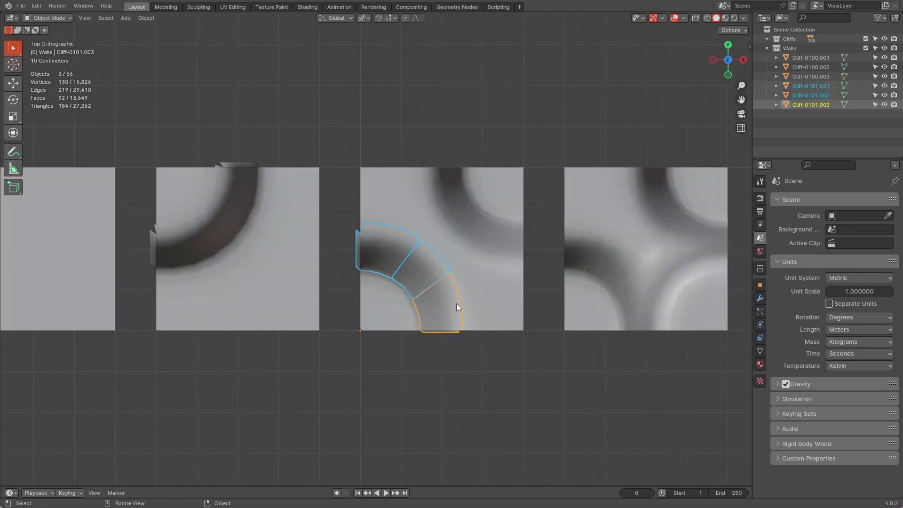
Make linked duplicates of the three walls, shifted along the row and rotated slightly.
key("alt+d")
key("Escape")
scroll(456, 306, "down", 3)
key("r")
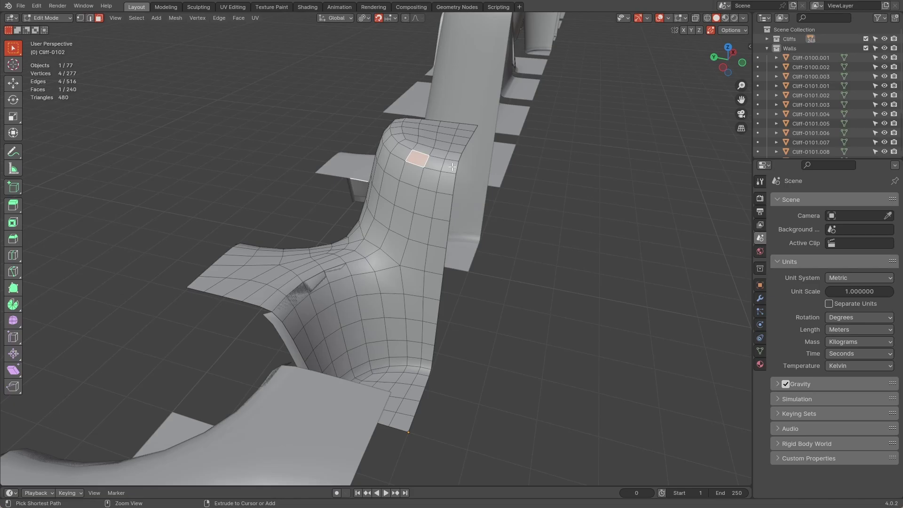
Select a face strip on Cliff-0100.001 and give it a Solidify modifier.
left_click(397, 366, "ctrl")
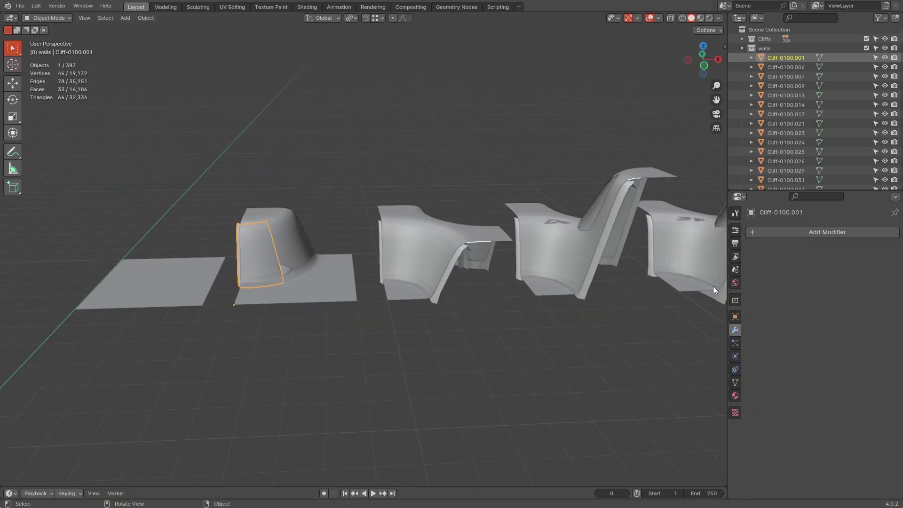
left_click(827, 231)
left_click(840, 328)
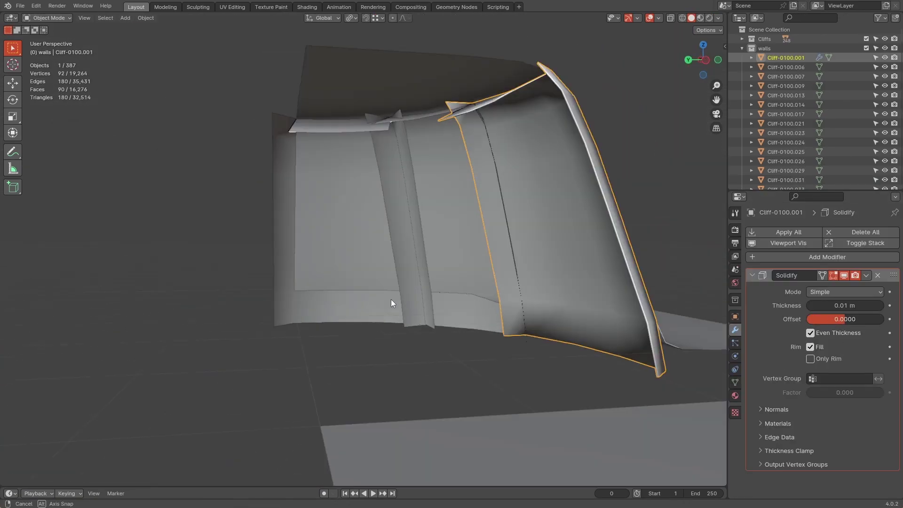
Set Solidify thickness to 0.01 m, then add a 0.1 m voxel Remesh and a Displace modifier.
mouse_move(810, 315)
left_mouse_down()
mouse_move(799, 316)
mouse_move(810, 315)
left_mouse_up()
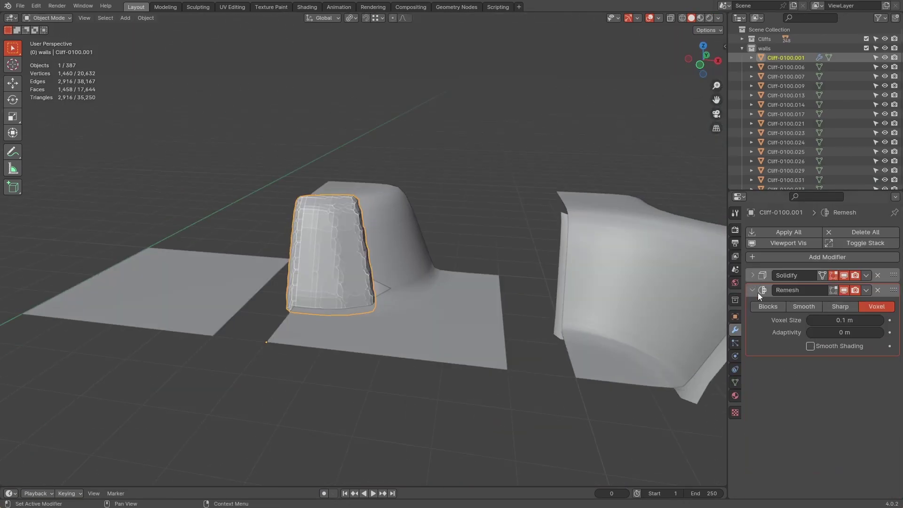
scroll(693, 270, "up", 2)
left_click(827, 257)
mouse_move(748, 269)
left_click(823, 299)
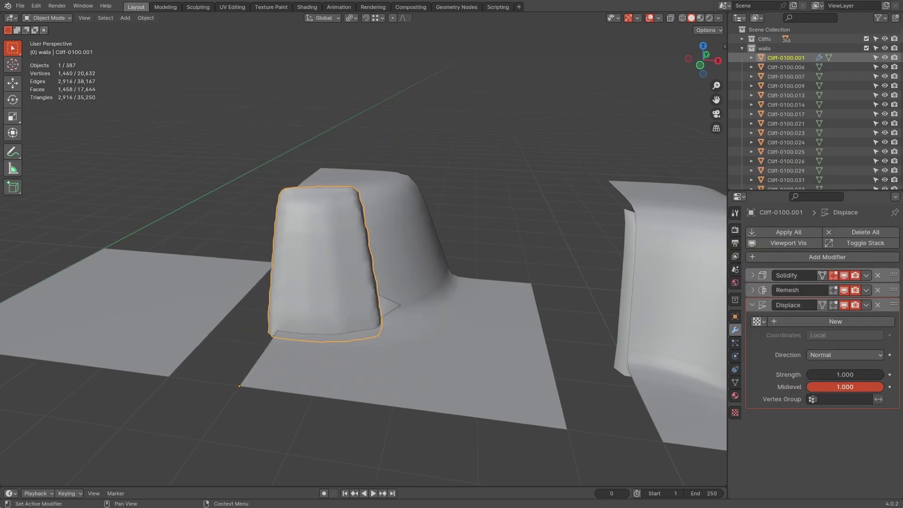
key("Return")
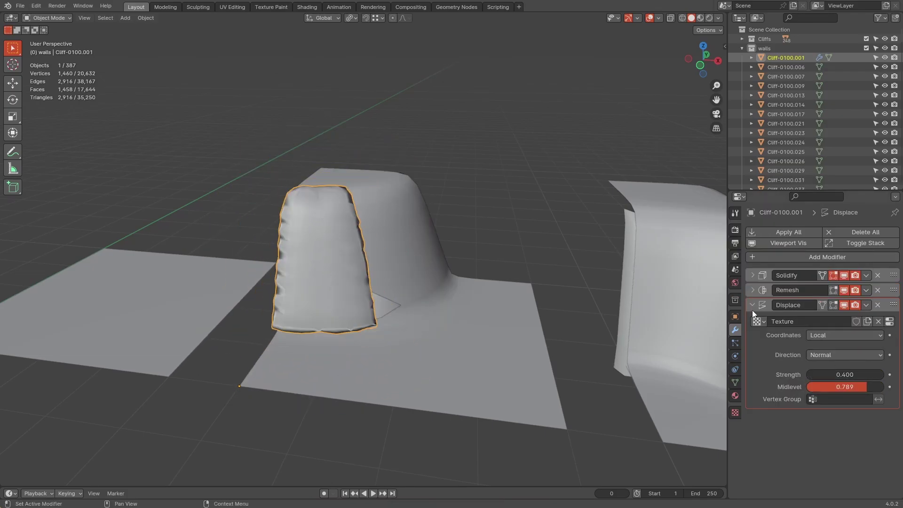
Give the displacement a Stucci texture with Voronoi F2-F1 noise and higher size and turbulence.
left_click(889, 321)
left_click(845, 397)
left_click(828, 349)
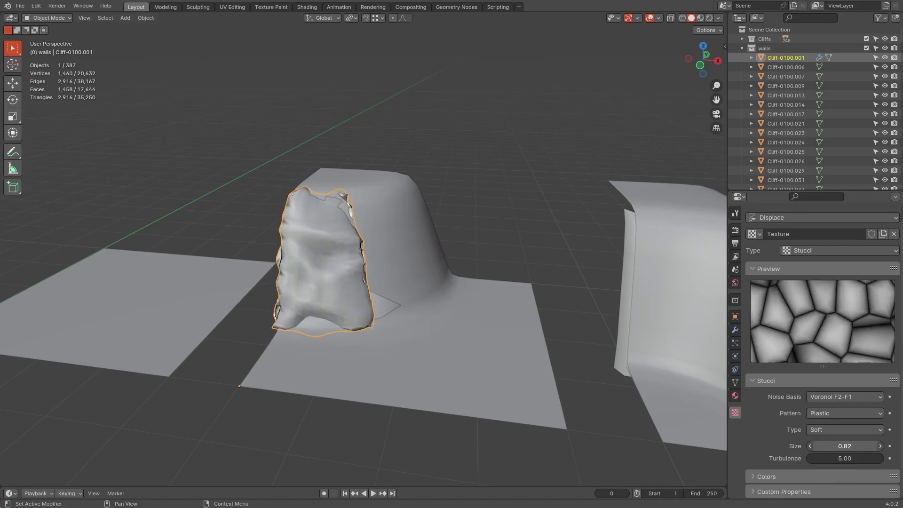
left_click_drag(845, 446, 885, 458)
key("Return")
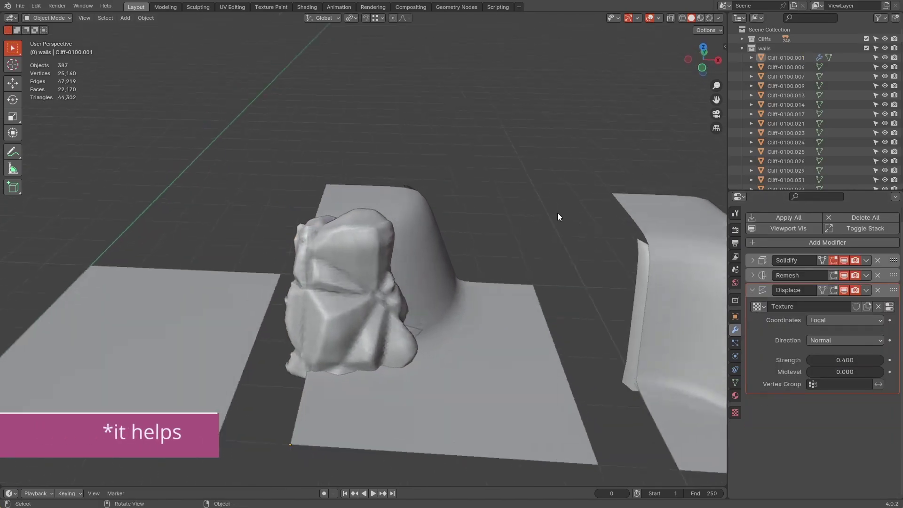
Map the displacement to Object coordinates driven by a new Empty.
left_click(848, 334)
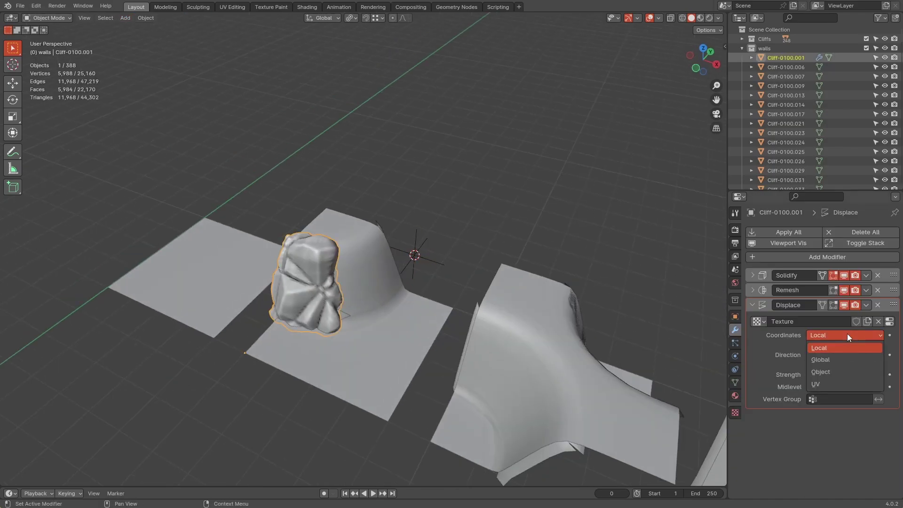
left_click(821, 371)
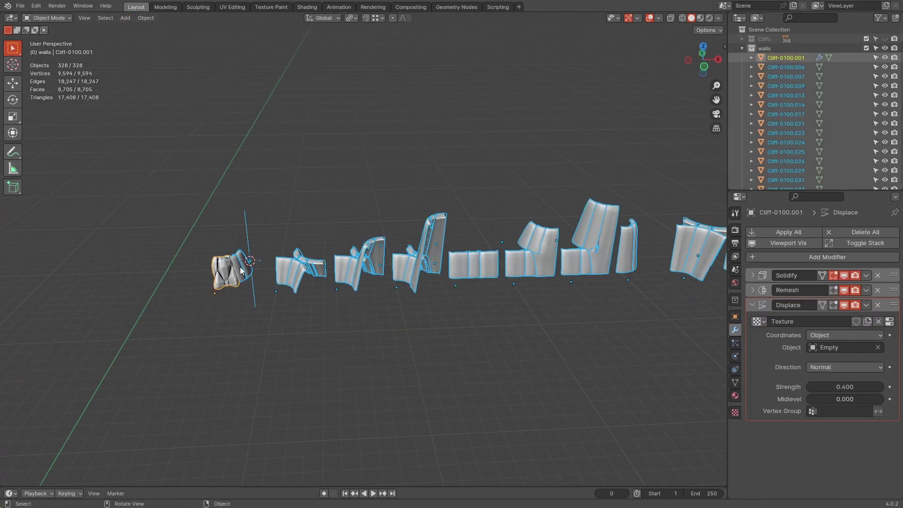
key("ctrl+l")
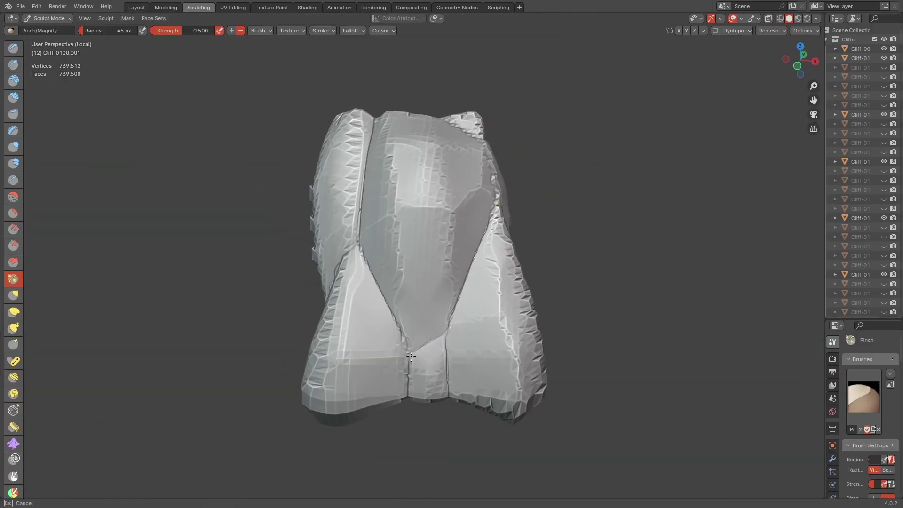
Frame the rock and sculpt it into sharper, flat-faced planes.
middle_click_drag(453, 281, 489, 254)
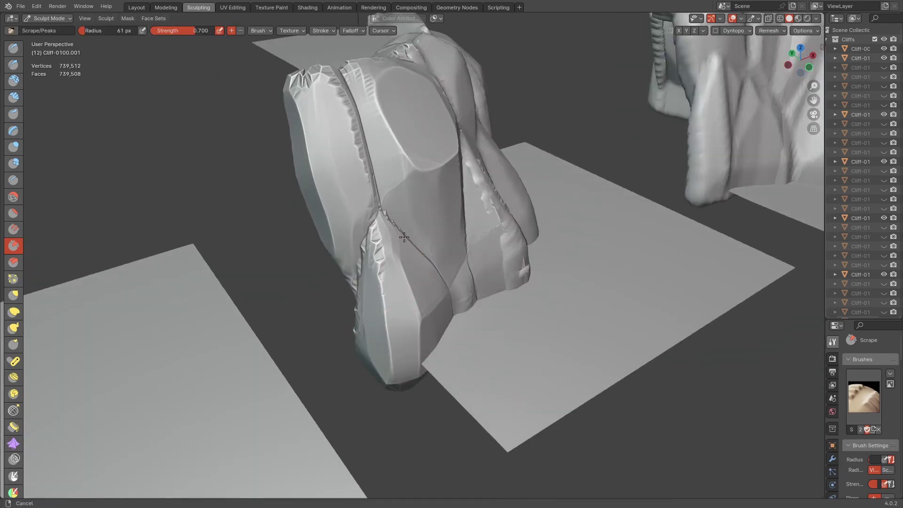
middle_click_drag(377, 188, 390, 181)
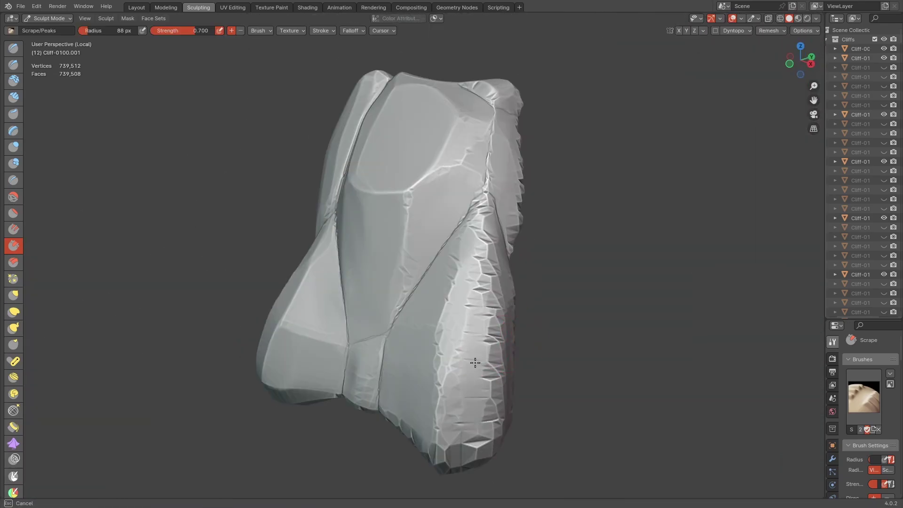
key("f")
left_click(508, 378)
middle_click_drag(509, 378, 420, 245)
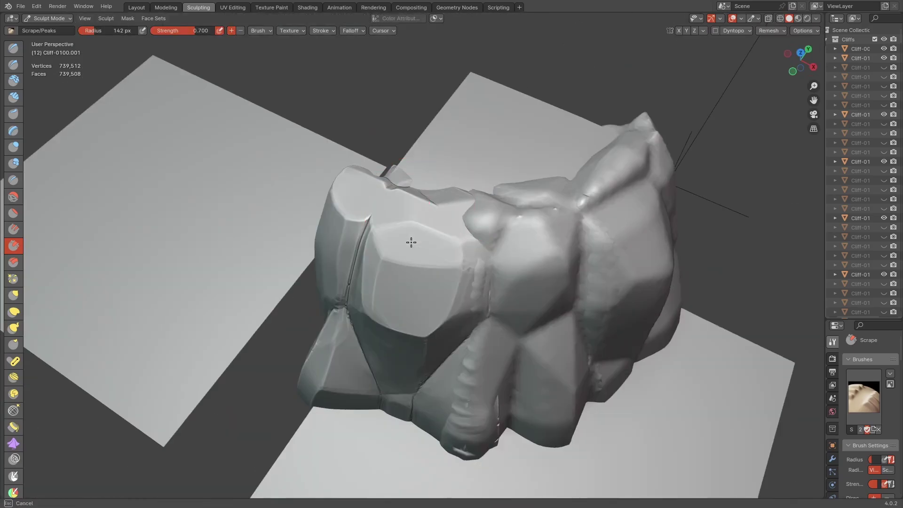
left_click(13, 296)
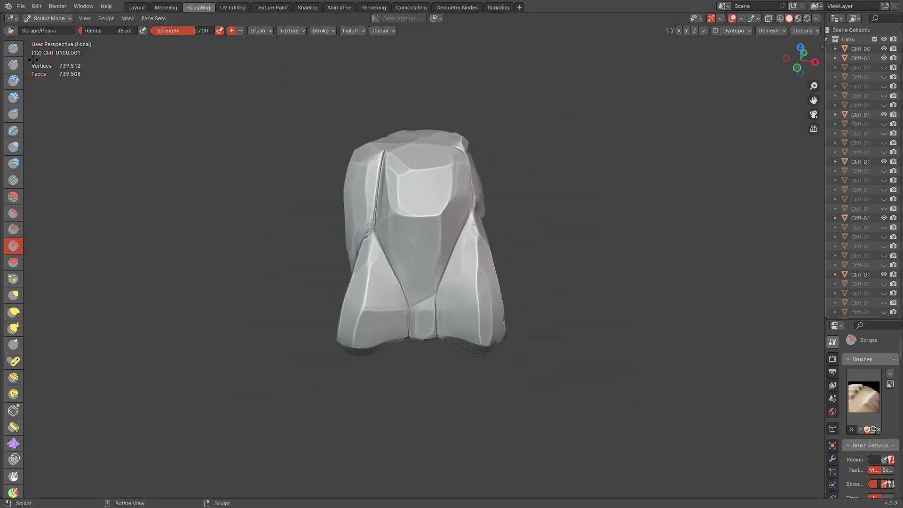
left_click(13, 48)
Stamp cracked stone detail on the rock's top face with Rock_Stone_Brush_04.
left_click(11, 30)
left_click(139, 56)
left_click_drag(386, 174, 383, 216)
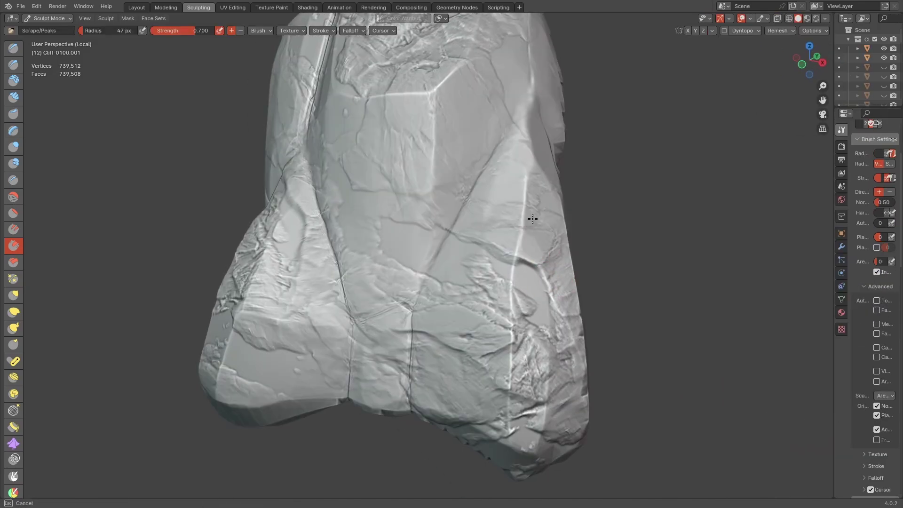
Scrape crack detail across the rock's faces, resizing the brush between 31 and 42 px.
middle_click_drag(533, 219, 522, 202)
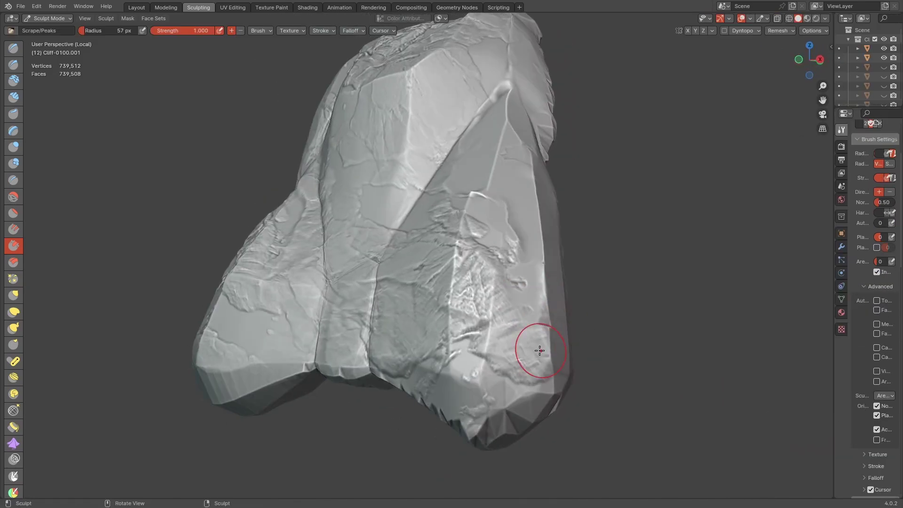
key("f")
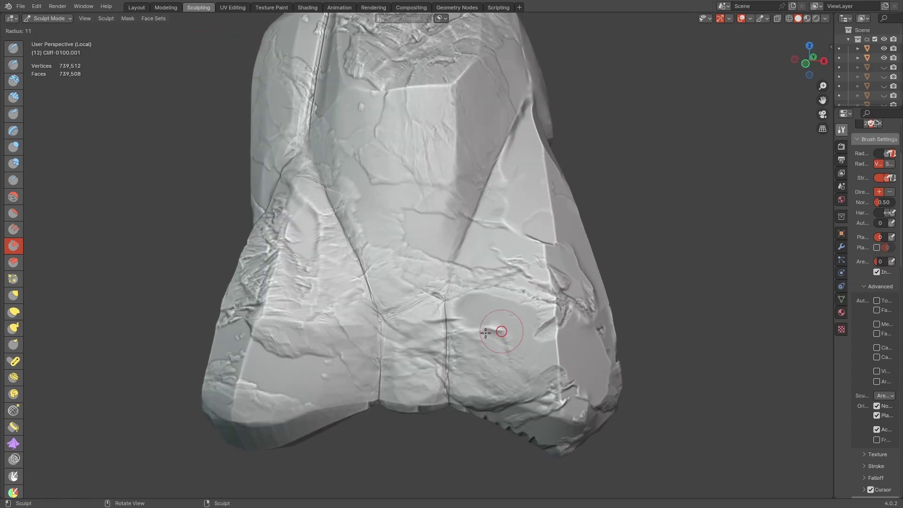
middle_click_drag(464, 216, 376, 393)
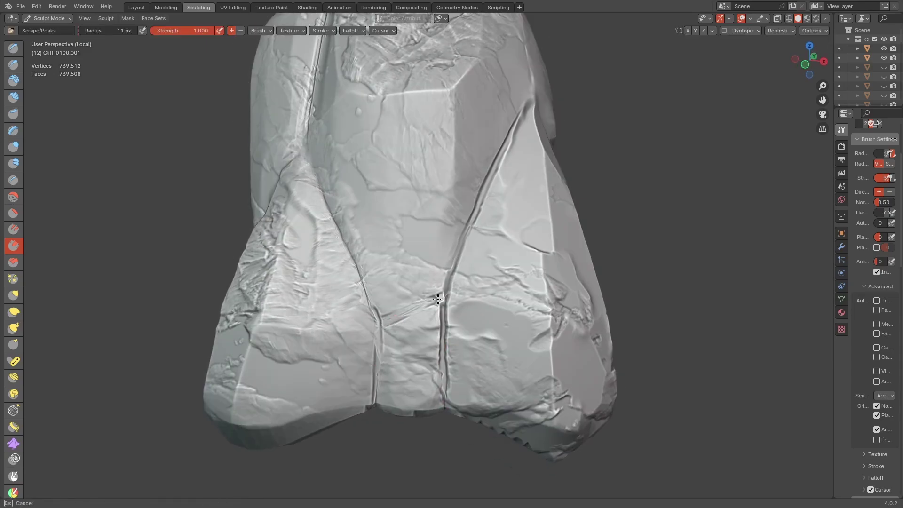
middle_click_drag(438, 299, 512, 276)
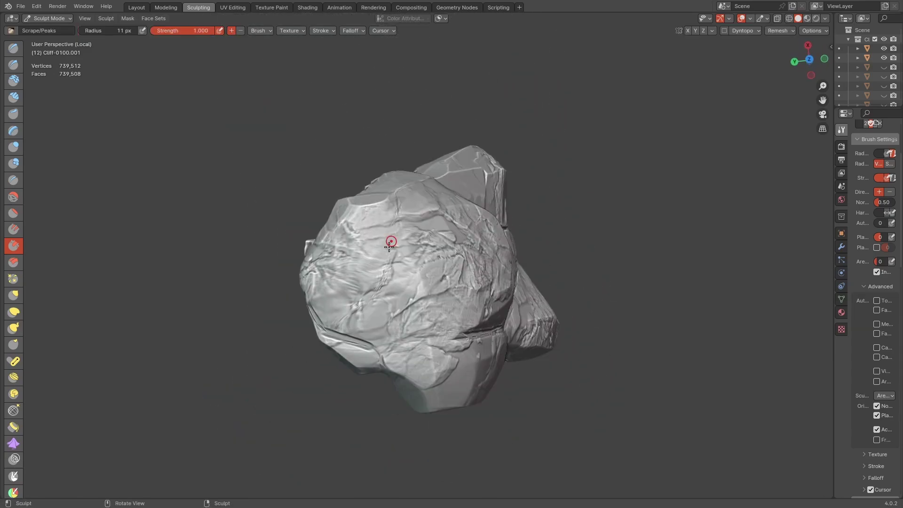
middle_click_drag(435, 237, 414, 318)
middle_click_drag(440, 166, 298, 367)
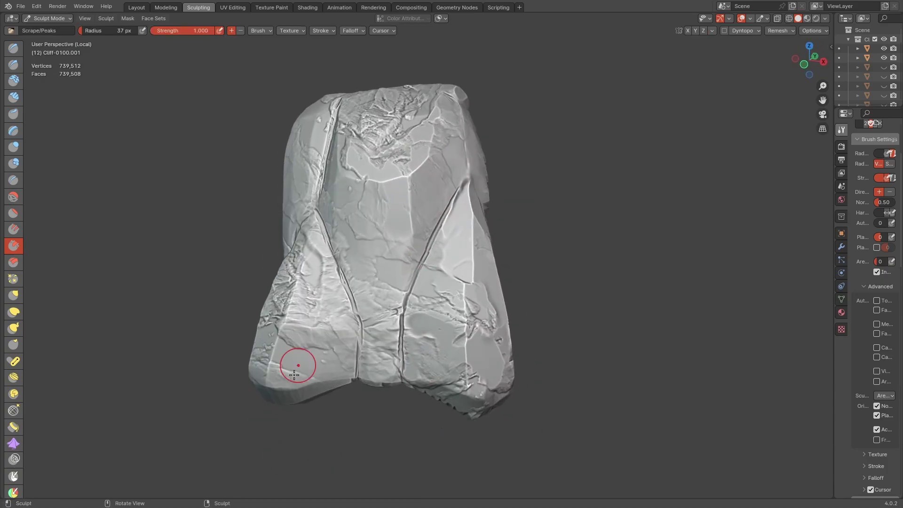
scroll(406, 302, "up", 4)
mouse_move(360, 328)
middle_mouse_down()
mouse_move(464, 272)
mouse_move(419, 323)
mouse_move(468, 314)
mouse_move(451, 301)
mouse_move(424, 312)
mouse_move(534, 299)
mouse_move(395, 377)
mouse_move(433, 315)
middle_mouse_up()
key("bracketleft")
key("bracketleft")
key("bracketleft")
scroll(433, 314, "up", 2)
key("bracketleft")
key("bracketleft")
key("bracketleft")
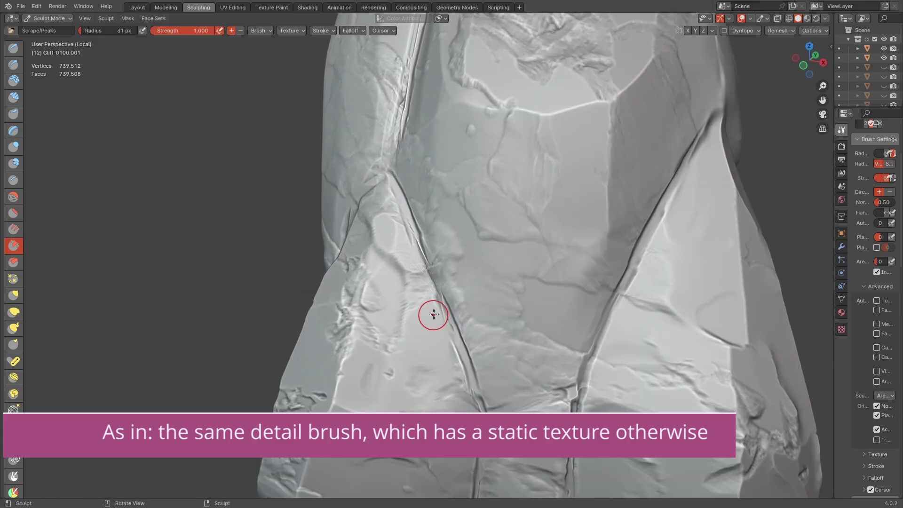
mouse_move(394, 279)
middle_mouse_down()
mouse_move(373, 268)
mouse_move(444, 212)
mouse_move(591, 228)
middle_mouse_up()
key("bracketright")
key("bracketright")
key("bracketright")
key("bracketright")
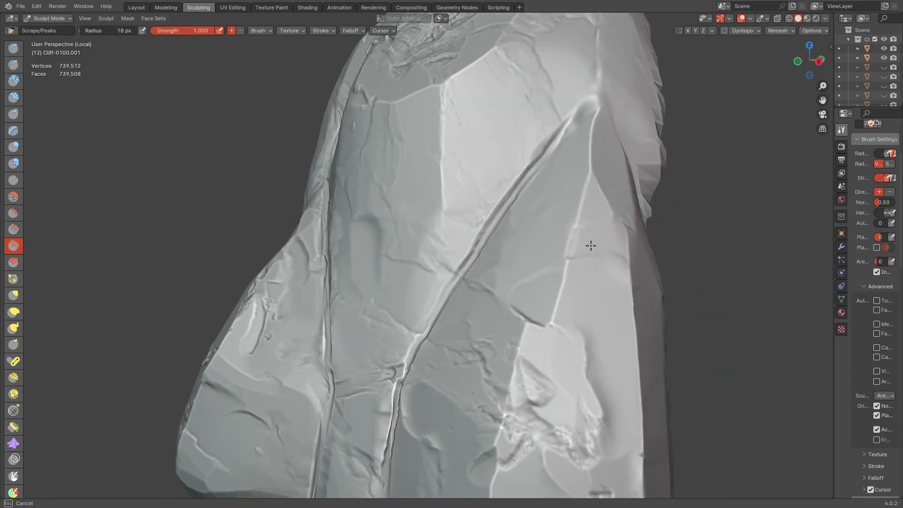
scroll(590, 245, "down", 2)
scroll(560, 362, "down", 3)
middle_click_drag(560, 363, 440, 297)
Refine surface detail on other faces, varying the brush from 10 px to 92 px.
scroll(482, 133, "up", 2)
key("bracketright")
key("bracketright")
key("bracketright")
key("bracketright")
key("bracketright")
key("bracketright")
key("bracketright")
key("bracketright")
key("bracketright")
key("bracketright")
key("bracketright")
key("bracketright")
key("bracketright")
key("bracketright")
key("bracketright")
key("bracketright")
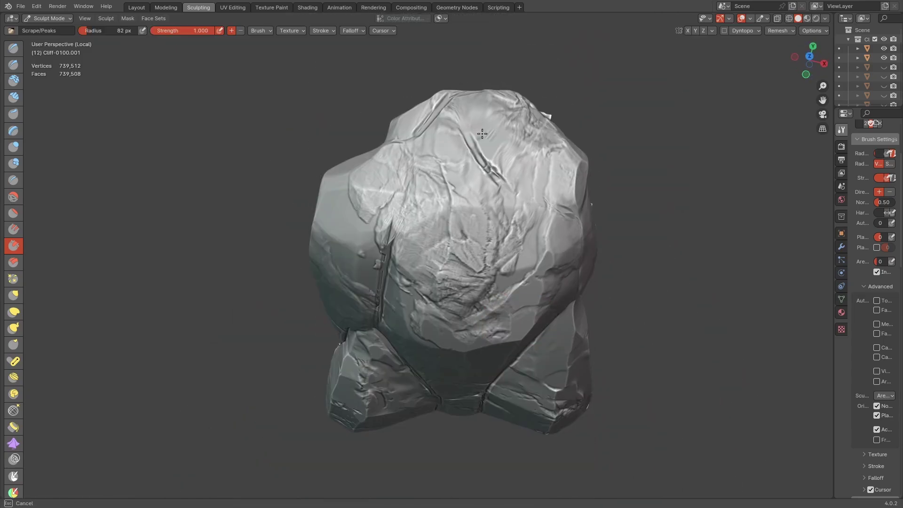
middle_click_drag(482, 134, 427, 278)
key("bracketleft")
key("bracketleft")
key("bracketleft")
key("bracketleft")
key("bracketleft")
key("bracketleft")
key("bracketleft")
key("bracketleft")
key("bracketleft")
key("bracketleft")
key("bracketleft")
key("bracketleft")
key("bracketleft")
key("bracketleft")
key("bracketleft")
key("bracketleft")
scroll(427, 278, "up", 4)
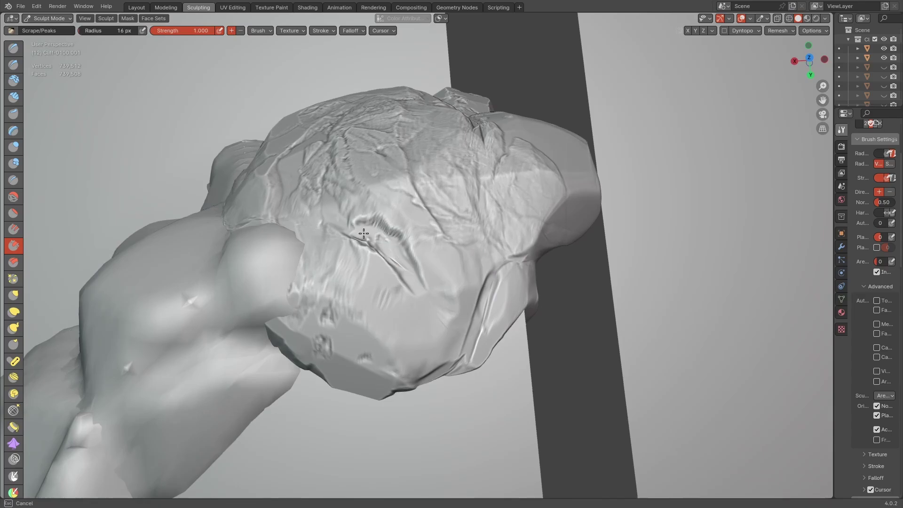
mouse_move(364, 234)
middle_mouse_down()
mouse_move(383, 171)
mouse_move(438, 228)
mouse_move(405, 125)
mouse_move(521, 282)
mouse_move(417, 258)
mouse_move(436, 227)
mouse_move(375, 183)
mouse_move(483, 308)
mouse_move(442, 313)
middle_mouse_up()
key("bracketleft")
key("bracketleft")
key("bracketleft")
key("bracketleft")
key("bracketright")
key("bracketright")
key("bracketright")
key("bracketright")
key("bracketright")
key("bracketright")
key("bracketright")
key("bracketright")
key("bracketright")
key("bracketright")
key("bracketright")
key("bracketright")
key("bracketright")
key("bracketright")
key("bracketright")
key("bracketright")
key("bracketright")
key("bracketright")
key("bracketright")
key("bracketright")
key("bracketleft")
key("bracketleft")
key("bracketright")
key("bracketright")
key("bracketright")
mouse_move(531, 227)
middle_mouse_down()
mouse_move(337, 213)
mouse_move(503, 298)
mouse_move(387, 287)
mouse_move(472, 315)
mouse_move(389, 222)
mouse_move(409, 263)
middle_mouse_up()
scroll(336, 214, "down", 6)
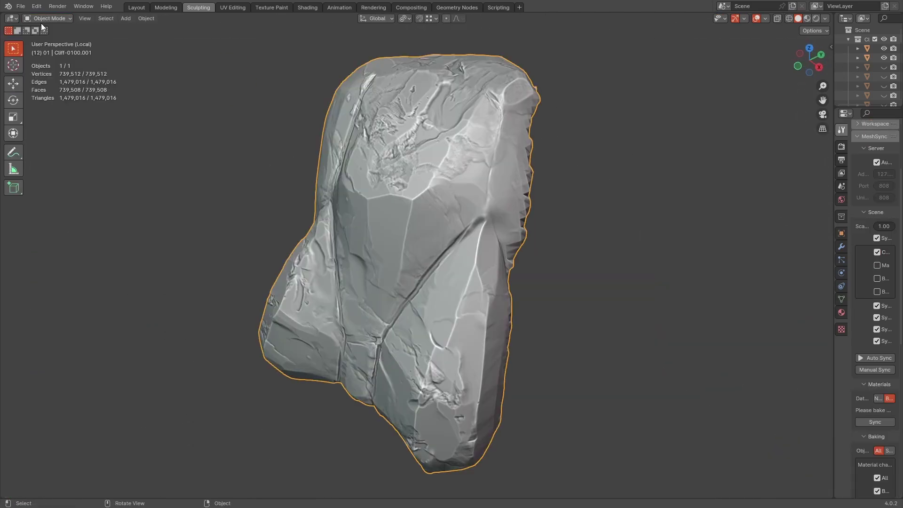
Return to Sculpt Mode for a final detailing look, then move to Substance 3D Painter.
left_click(47, 17)
left_click(47, 50)
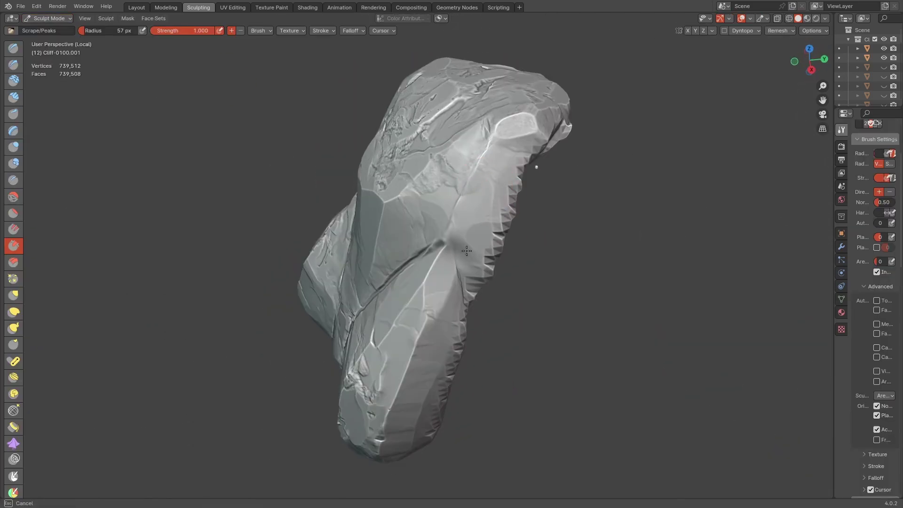
mouse_move(358, 188)
middle_mouse_down()
mouse_move(330, 184)
mouse_move(467, 174)
middle_mouse_up()
scroll(467, 174, "up", 4)
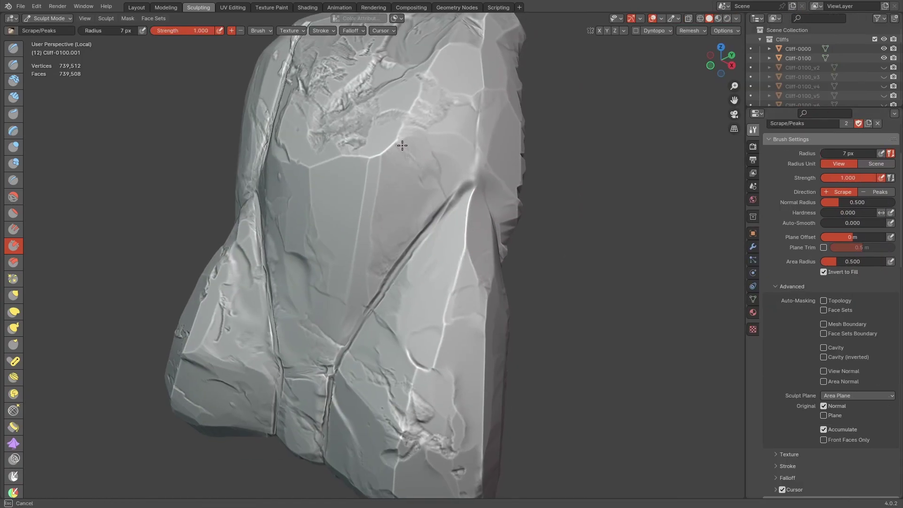
scroll(497, 187, "down", 5)
middle_click_drag(497, 187, 424, 193)
left_click(8, 6)
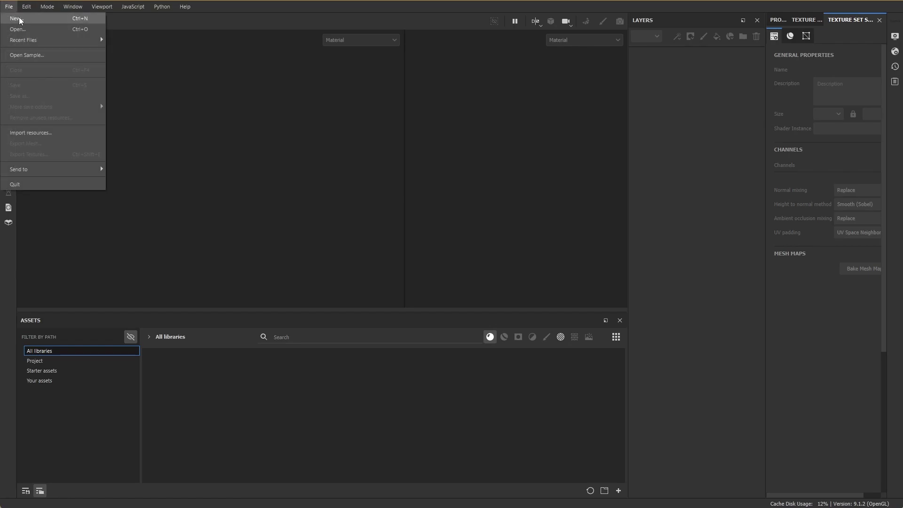
Create a new Substance Painter project from the 01_LP.fbx mesh.
left_click(18, 19)
left_click(542, 148)
double_click(482, 196)
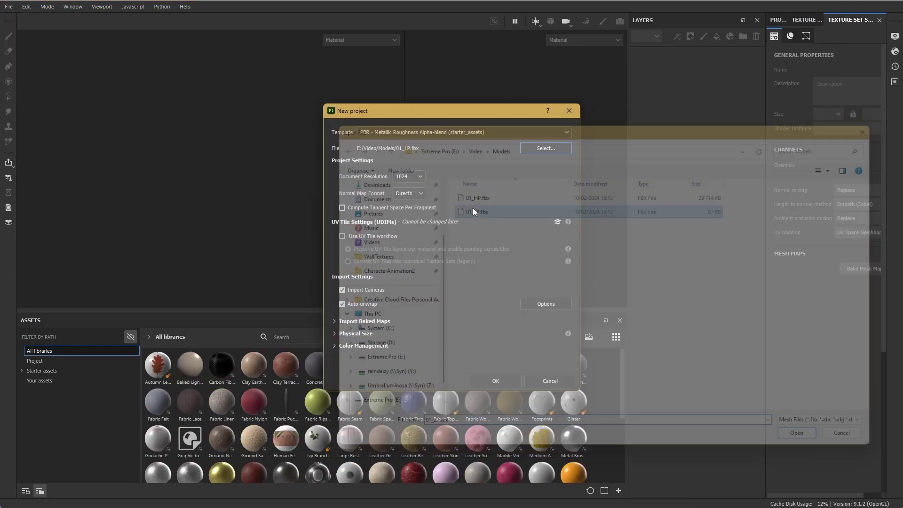
left_click(492, 377)
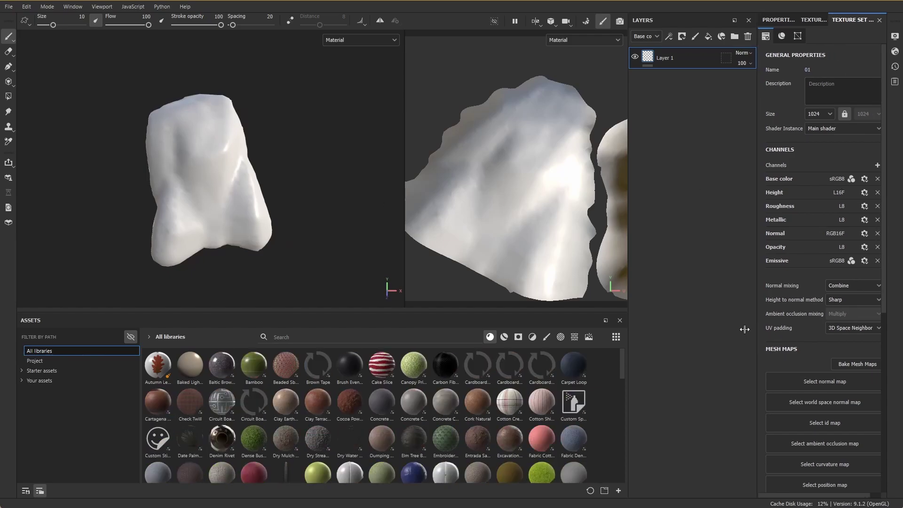
Bake mesh maps from high-poly 01_HP.fbx with max frontal distance raised to 0.015.
left_click(861, 364)
left_click(359, 136)
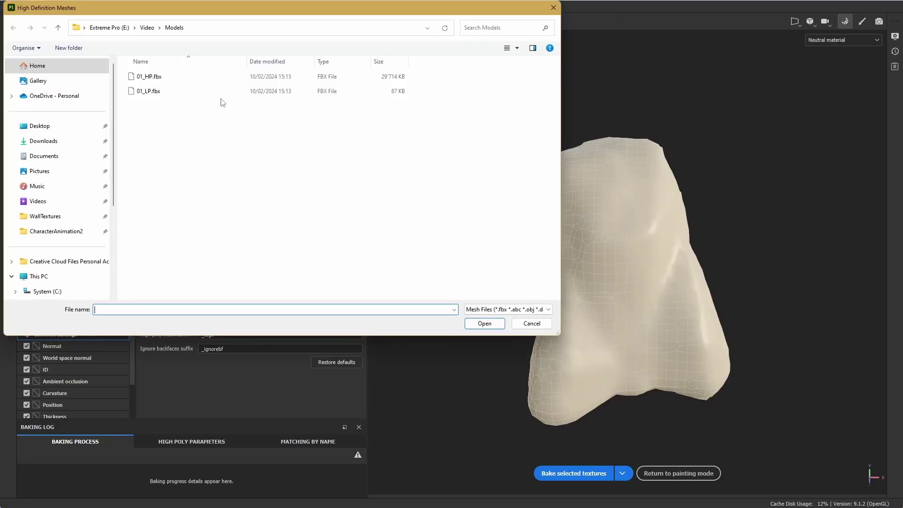
double_click(155, 75)
left_click_drag(527, 349, 701, 301, "alt")
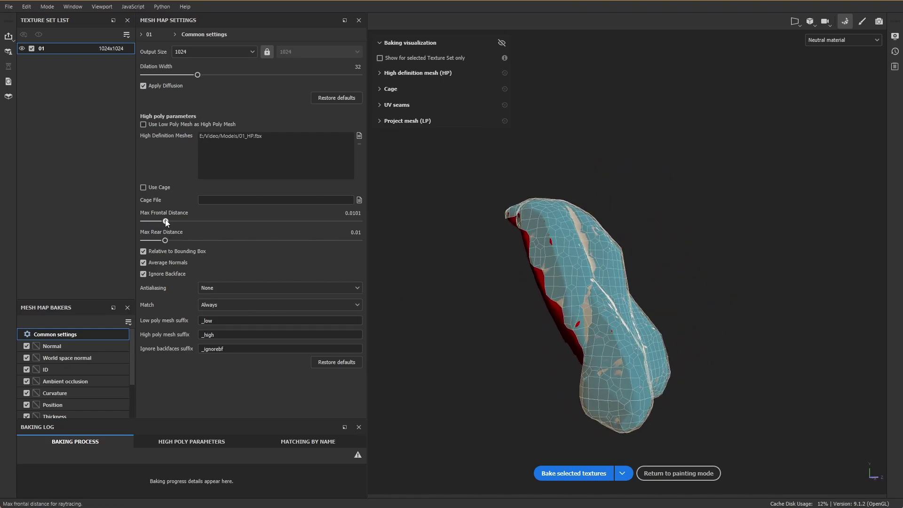
left_click_drag(168, 222, 168, 222)
left_click_drag(404, 358, 496, 322, "alt")
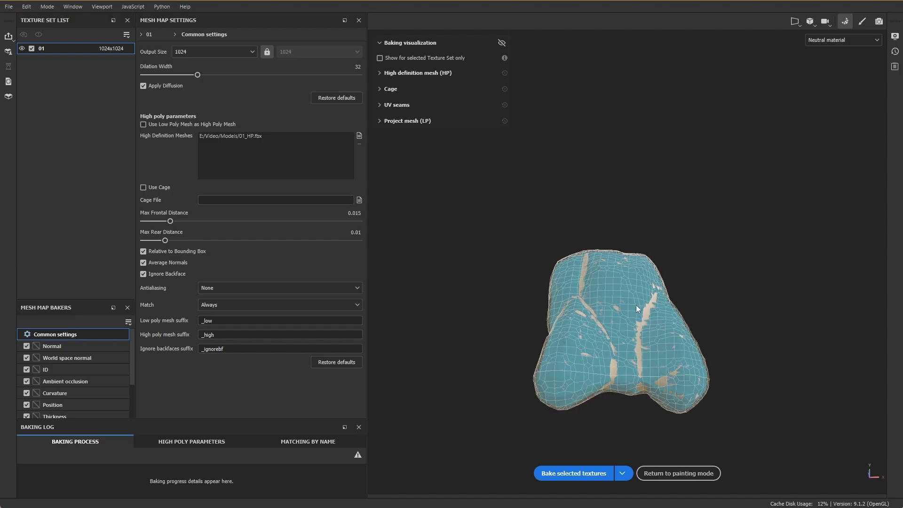
left_click_drag(638, 309, 681, 395, "alt")
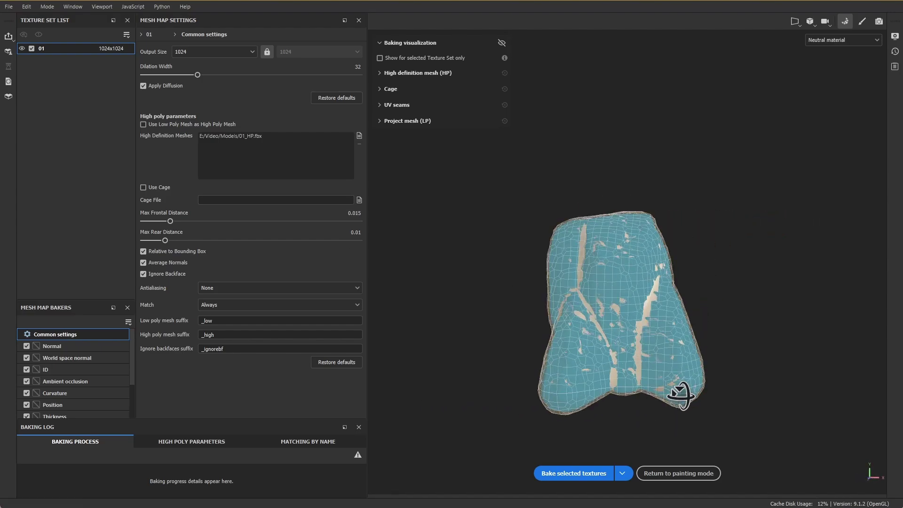
left_click(561, 474)
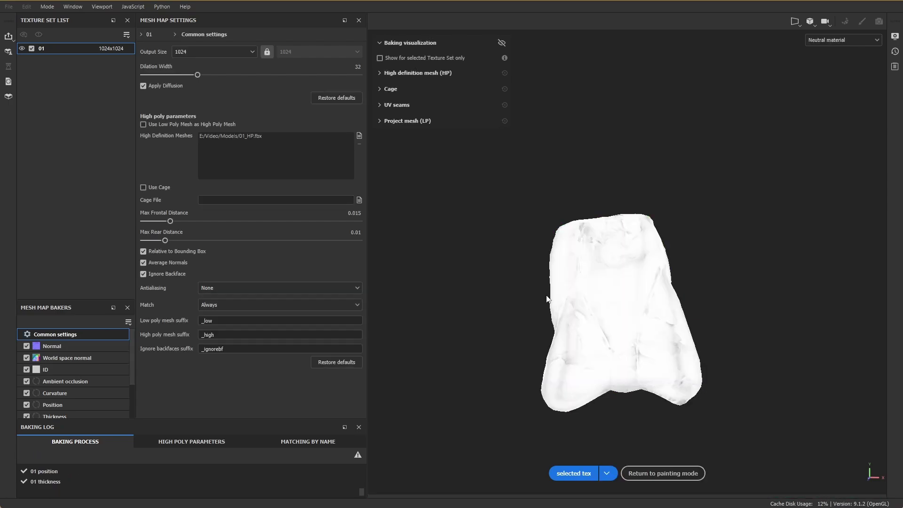
Delete the default Layer 1 and show the smart materials in the assets.
left_click(664, 471)
left_click(670, 62)
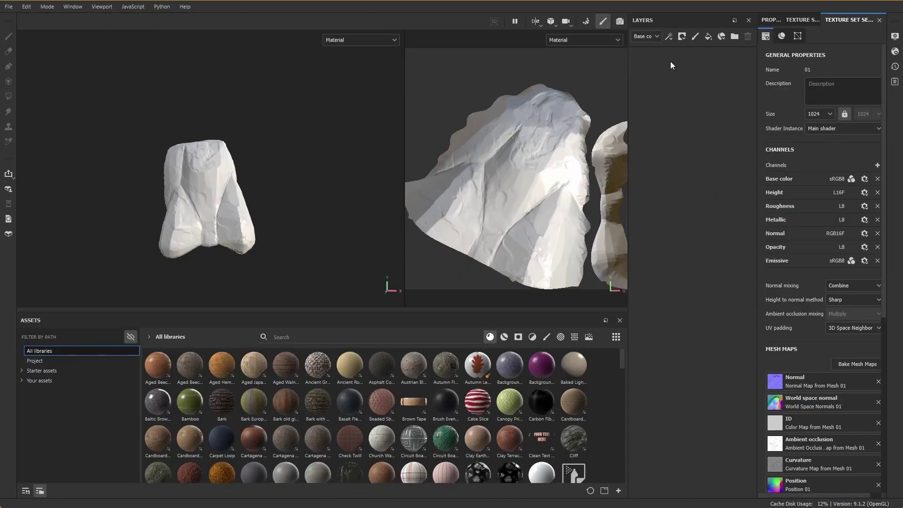
left_click(748, 36)
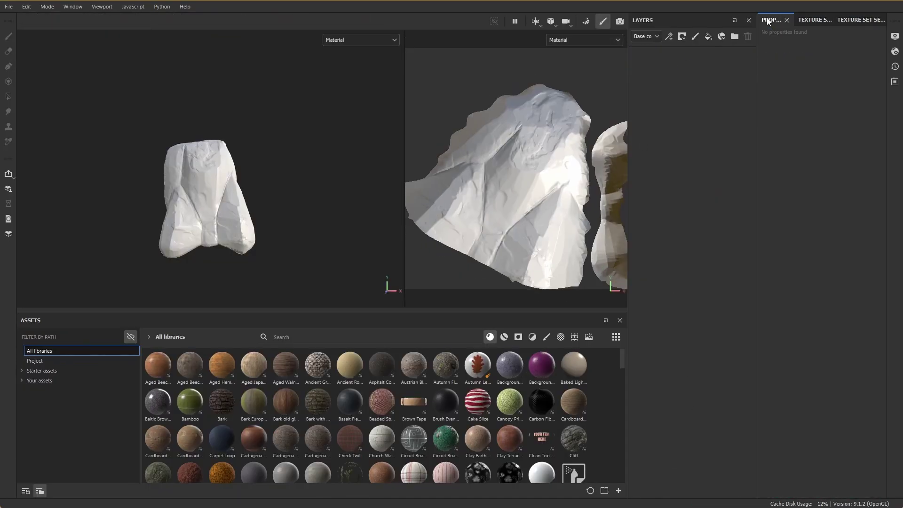
left_click(505, 337)
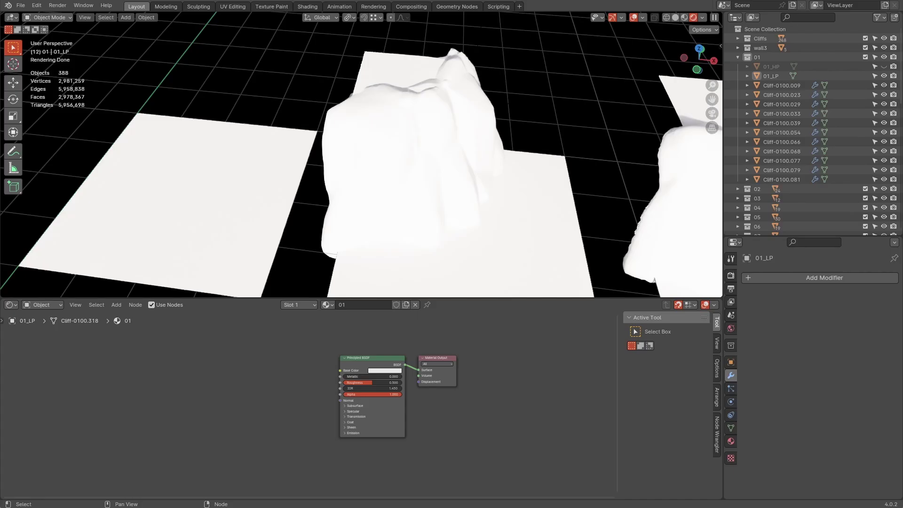
Wire the baked textures into the Principled BSDF via Separate XYZ, Subtract and Combine XYZ nodes.
left_click_drag(273, 348, 301, 367)
left_click(249, 413)
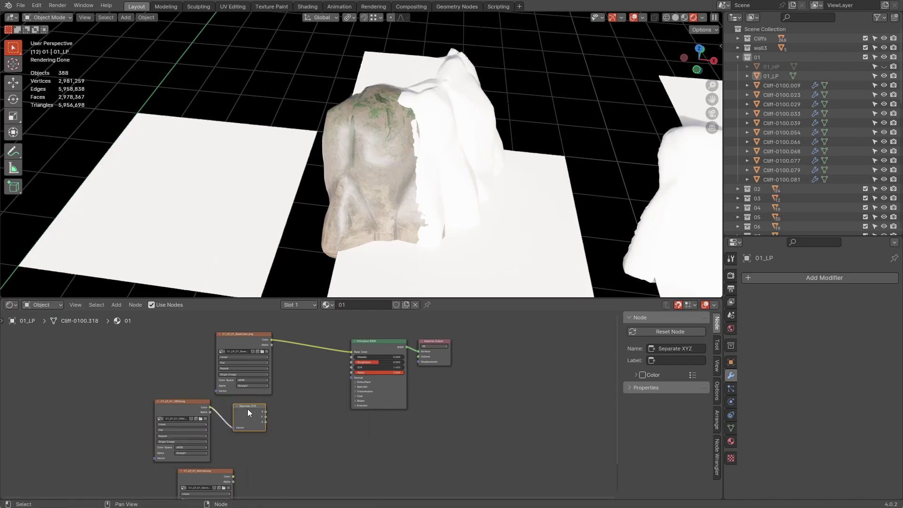
left_click_drag(350, 364, 350, 363)
key("shift+d")
left_click(292, 436)
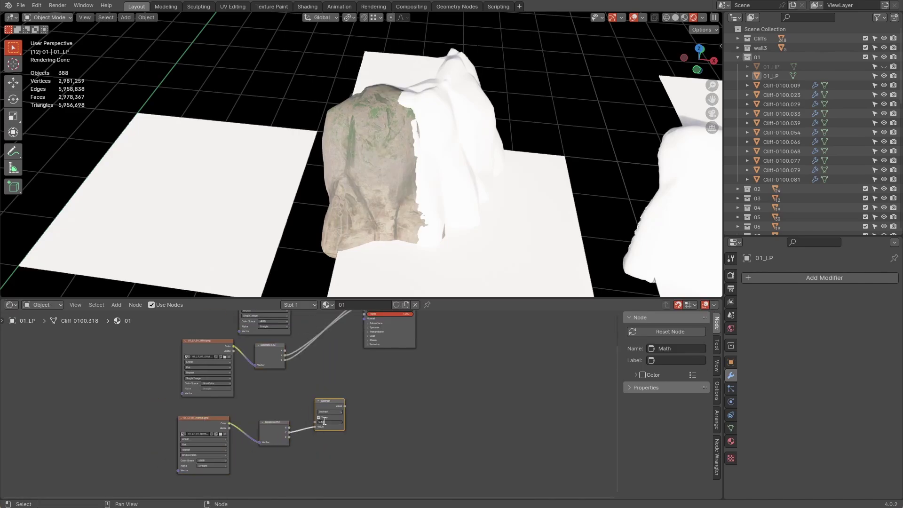
key("shift+a")
left_click(354, 428)
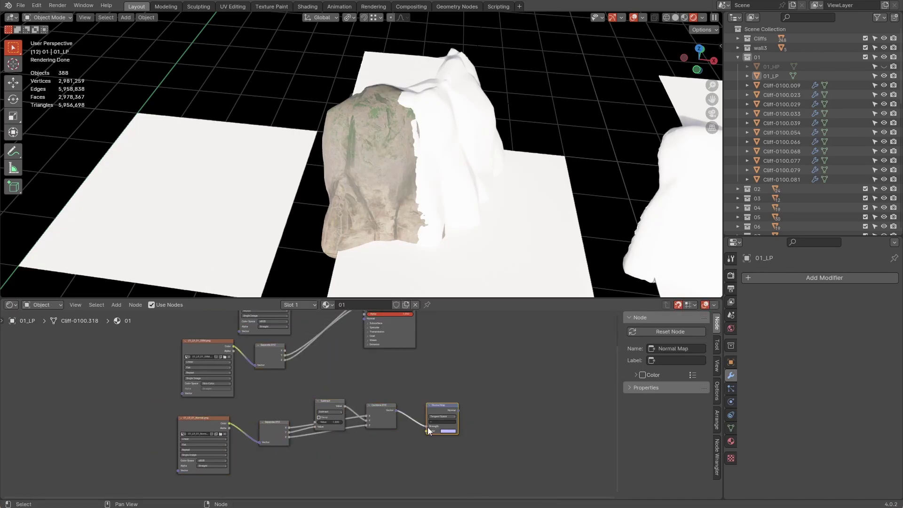
key("Escape")
Switch the node editor to World shading to view the sky lighting nodes.
scroll(438, 224, "up", 3)
left_click(42, 304)
left_click(42, 327)
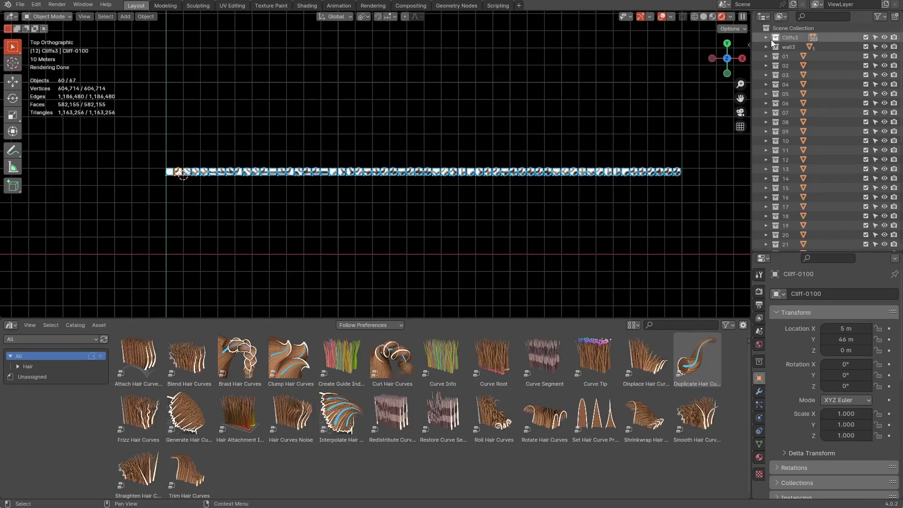
Mark the 60 Cliffs3 objects as assets and show the Current File asset library.
left_click(768, 38)
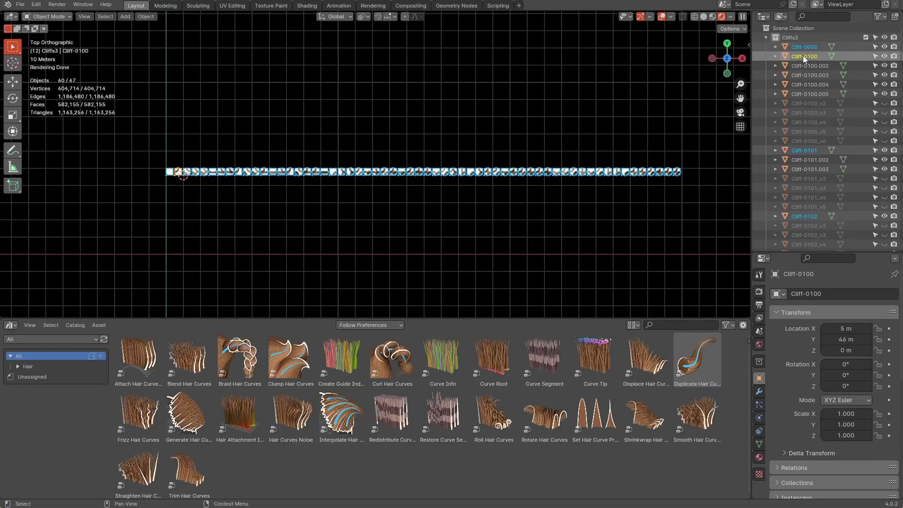
right_click(803, 56)
left_click(775, 136)
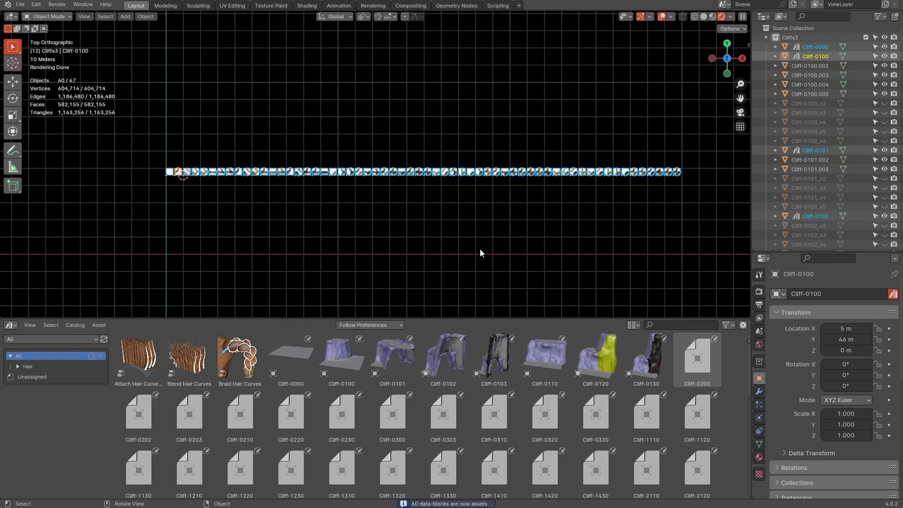
left_click(78, 340)
left_click(56, 376)
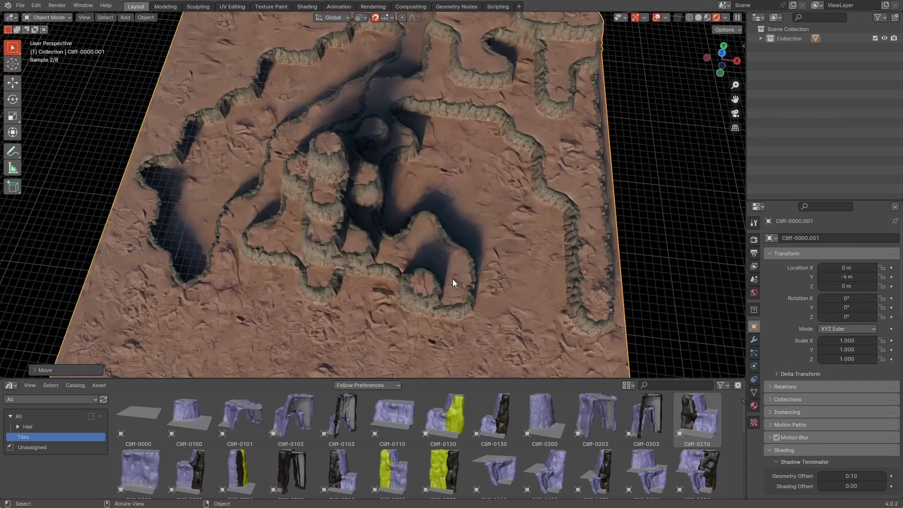
scroll(452, 279, "up", 2)
middle_click_drag(453, 278, 371, 343, "shift")
scroll(437, 202, "up", 5)
scroll(459, 230, "down", 5)
scroll(372, 343, "down", 4)
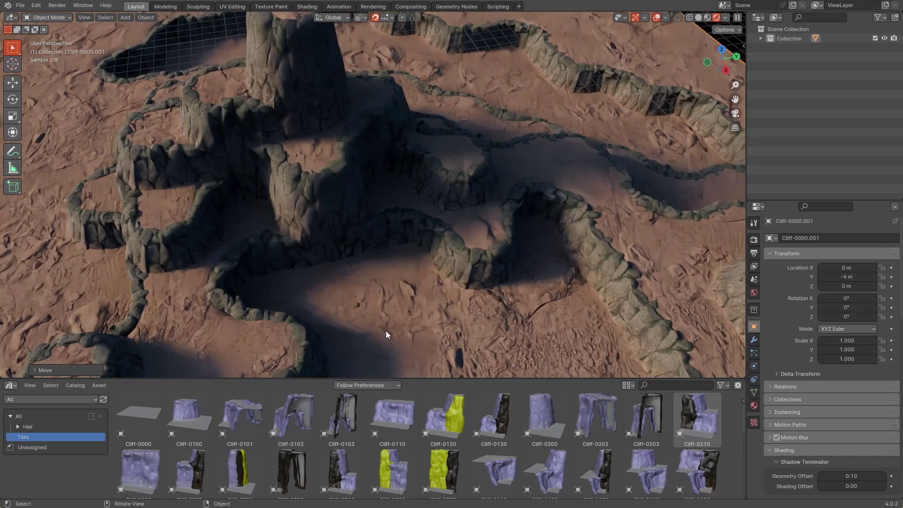